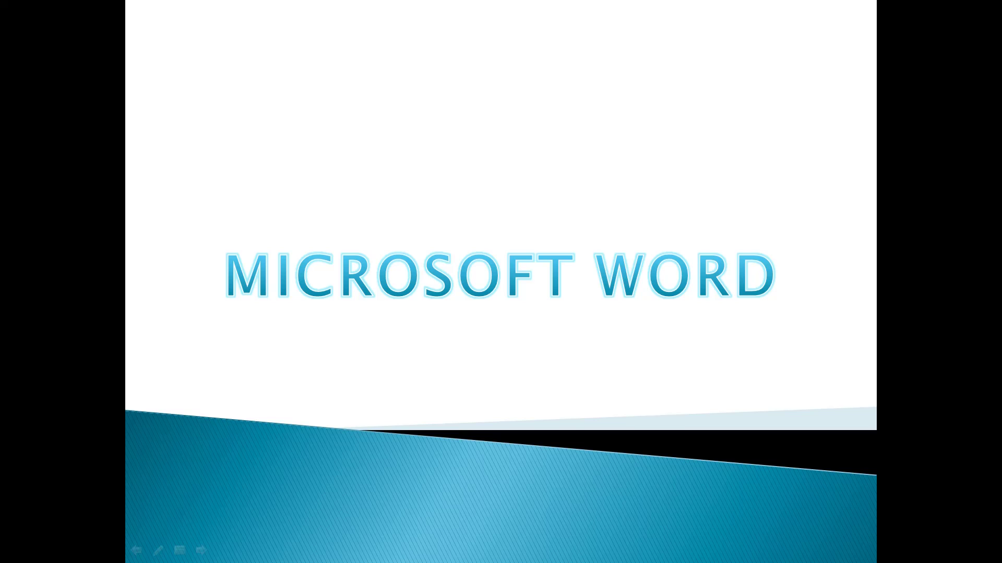
Advance the slideshow to the TOPICS slide, then end the show to return to editing.
click(635, 208)
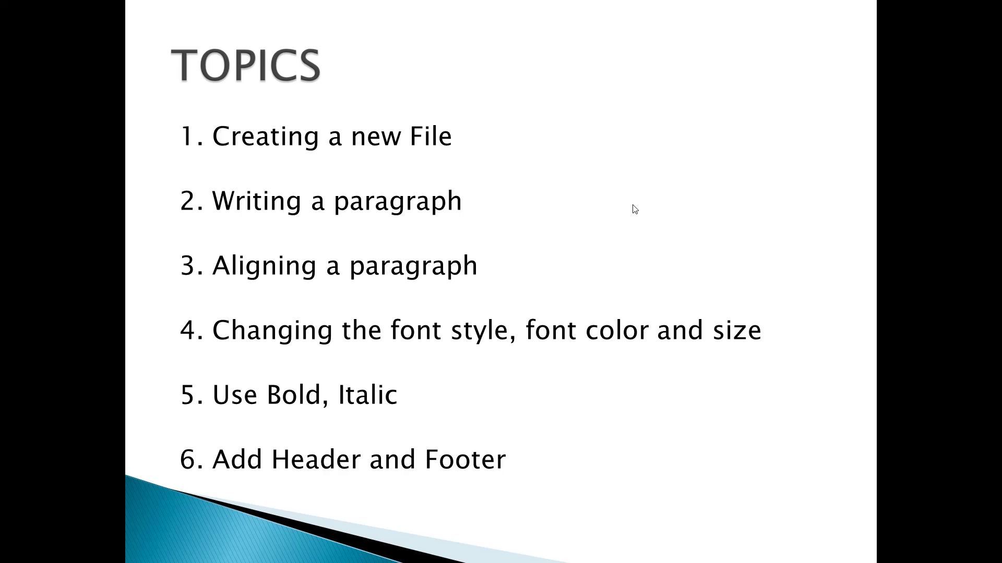
key(Escape)
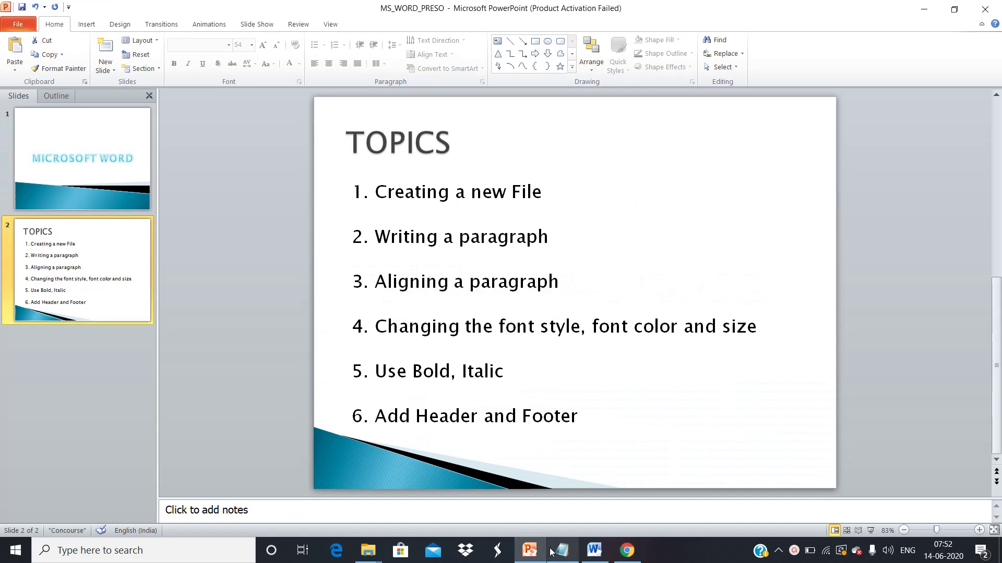
Add an empty line after the Word demo's last sentence, then select all Notepad's Mickey Mouse text.
click(594, 550)
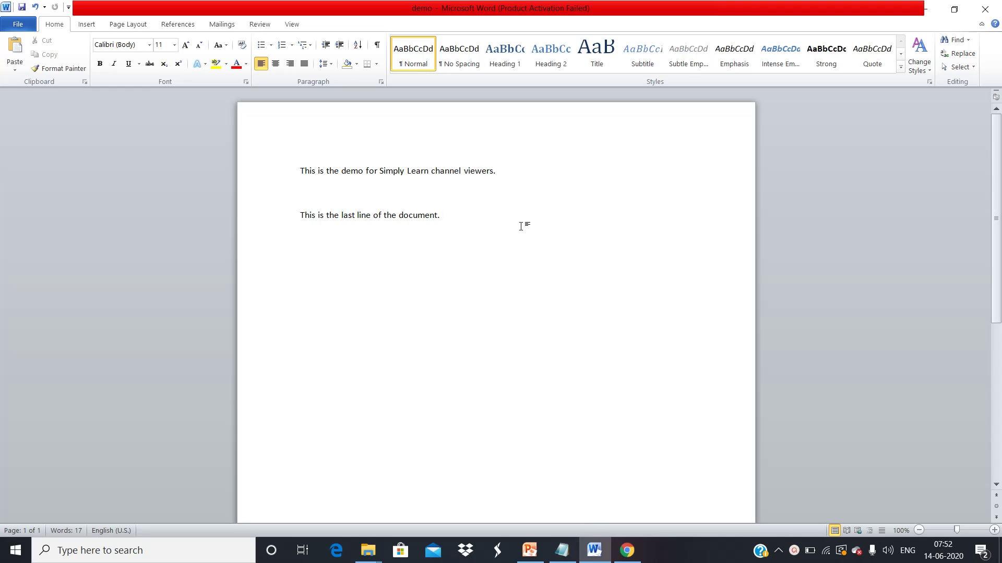
key(Return)
click(555, 554)
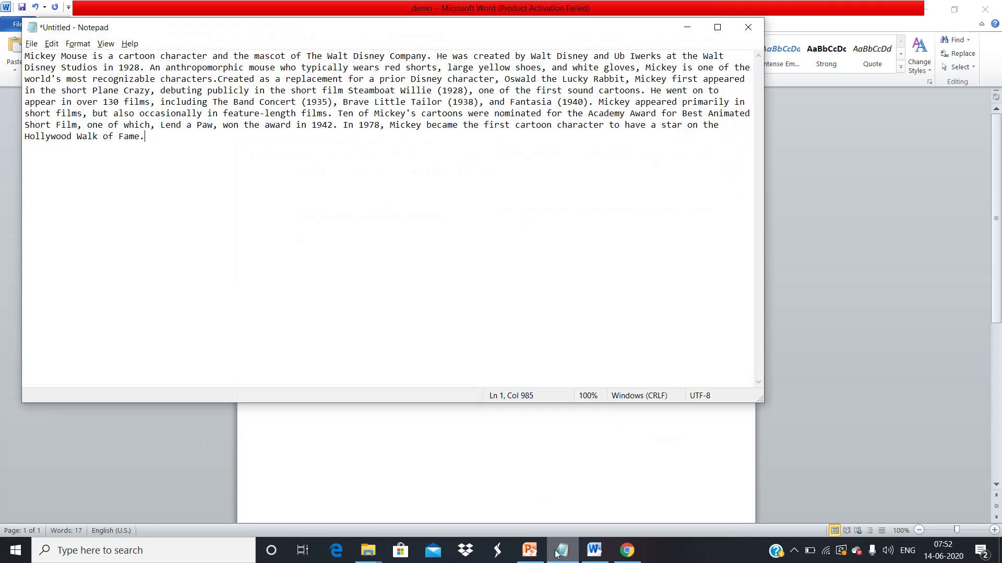
key(ctrl+a)
key(ctrl+c)
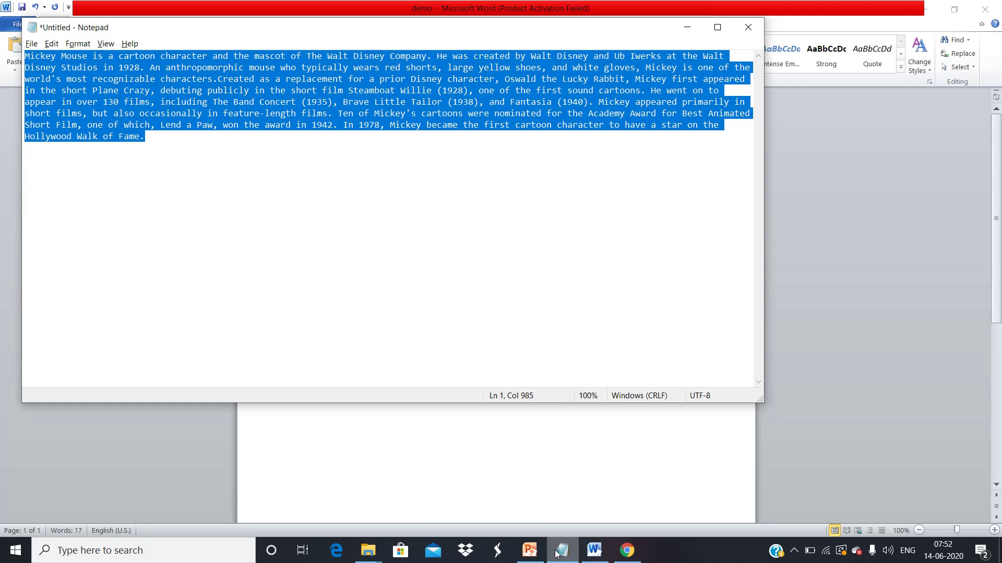
Paste the copied Mickey Mouse text onto the empty last line of the Word demo.
click(563, 492)
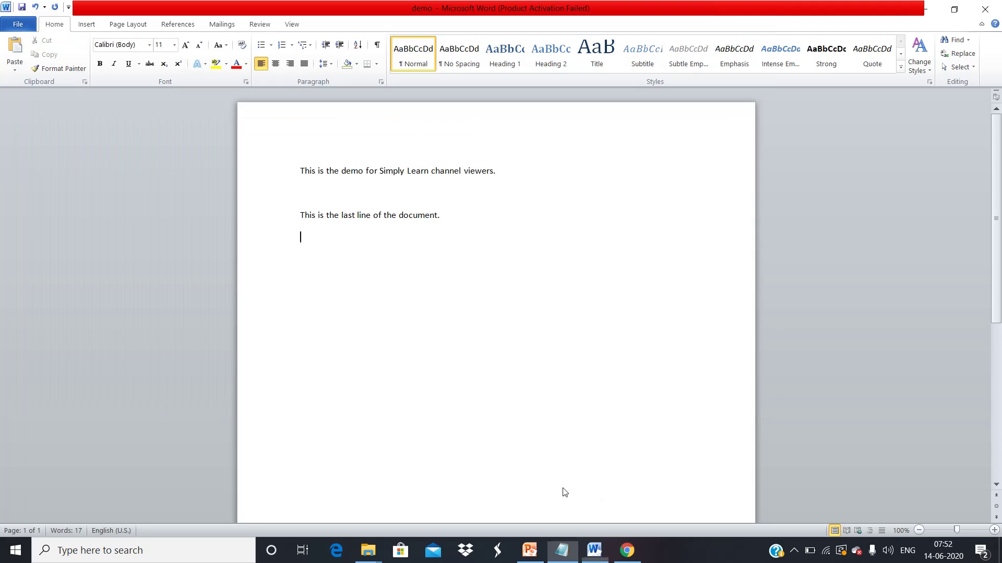
key(ctrl+v)
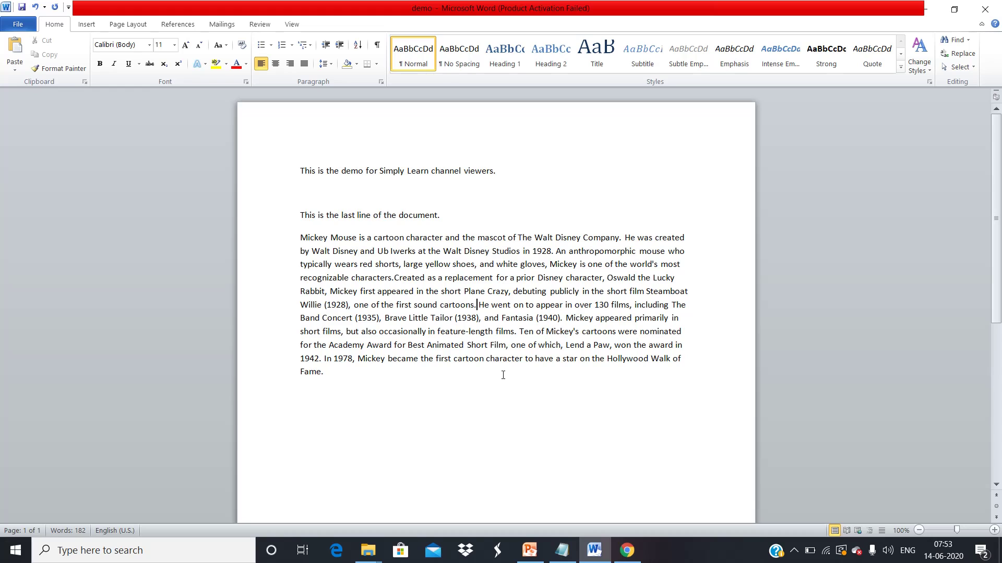
Break the Mickey Mouse text into paragraphs at 'He went on' and 'Created as a replacement'.
key(Return)
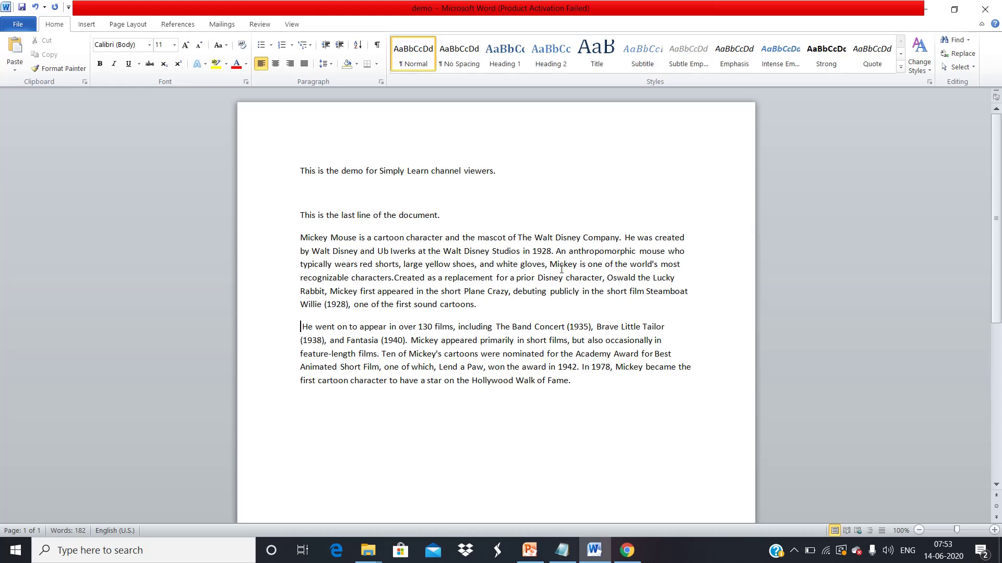
click(395, 278)
key(Return)
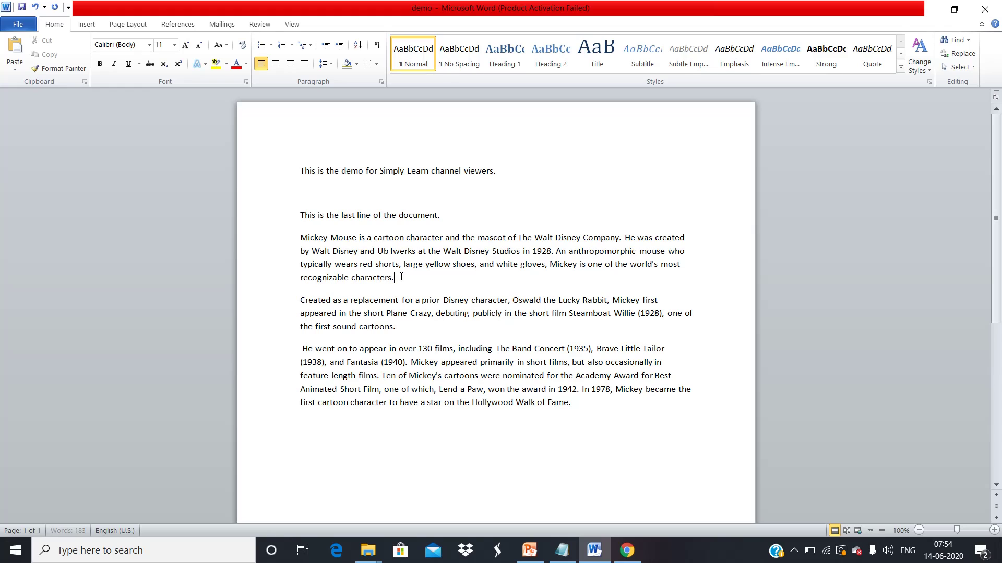
drag(400, 278, 317, 245)
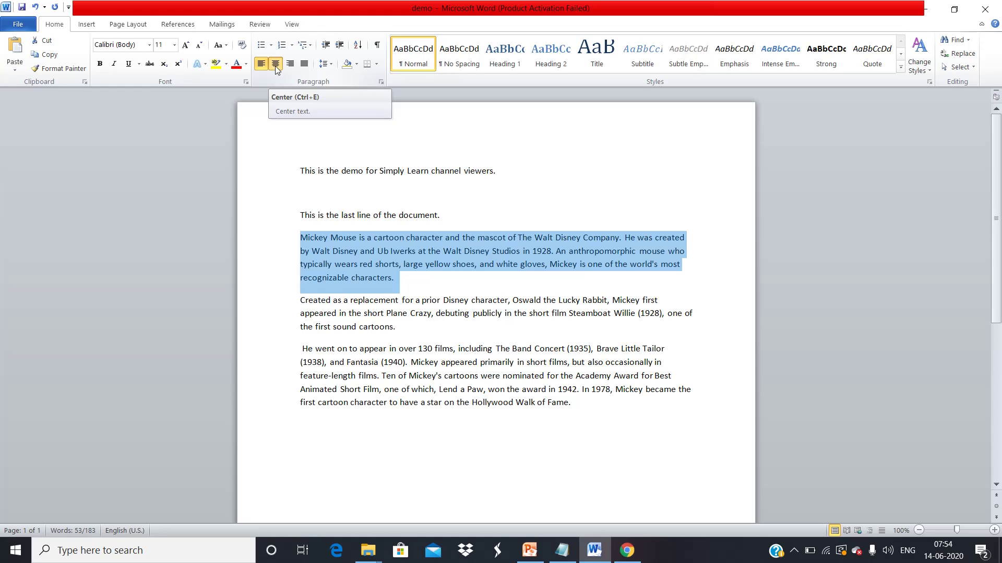
click(275, 64)
click(335, 348)
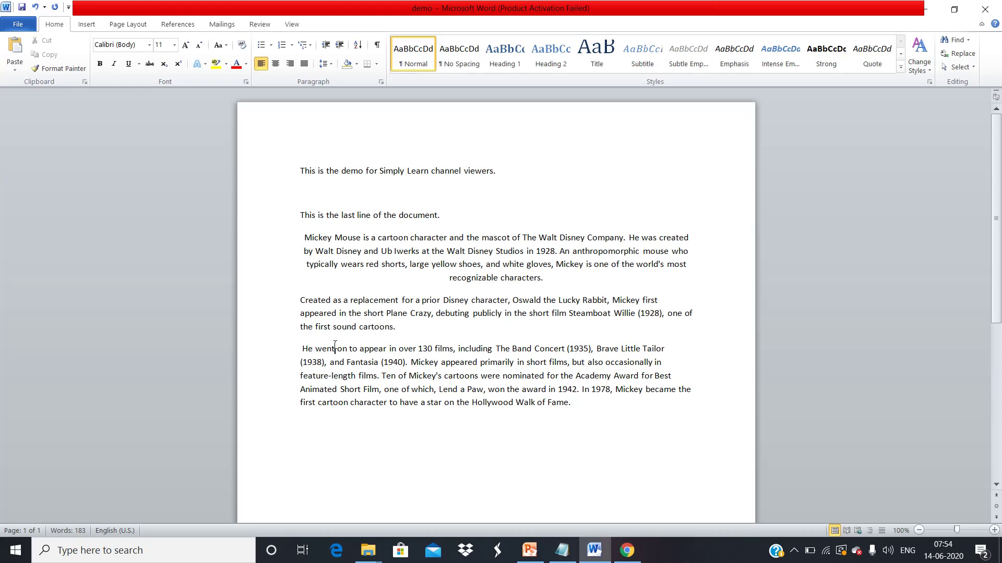
drag(603, 284, 304, 236)
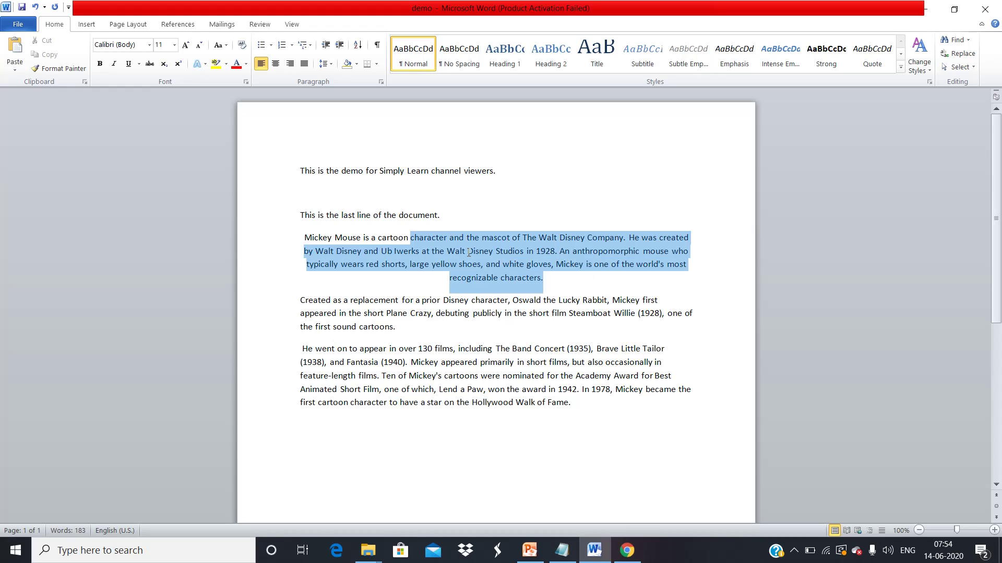
click(291, 63)
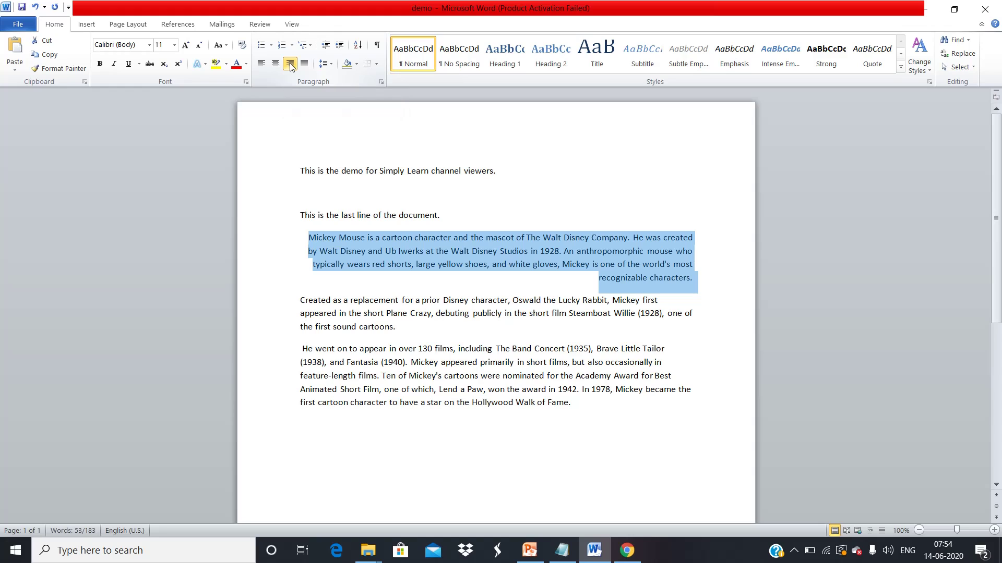
click(353, 253)
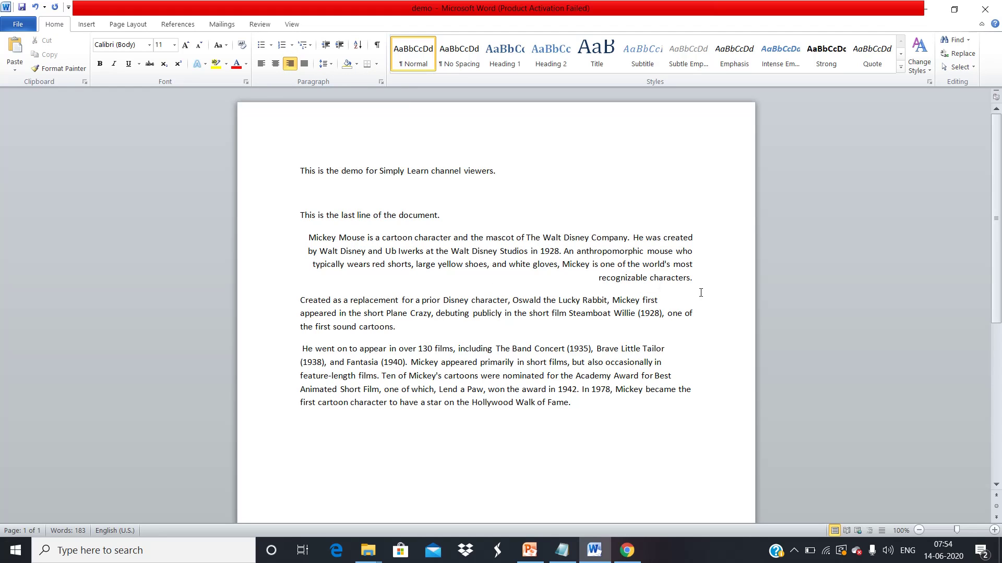
drag(698, 278, 308, 237)
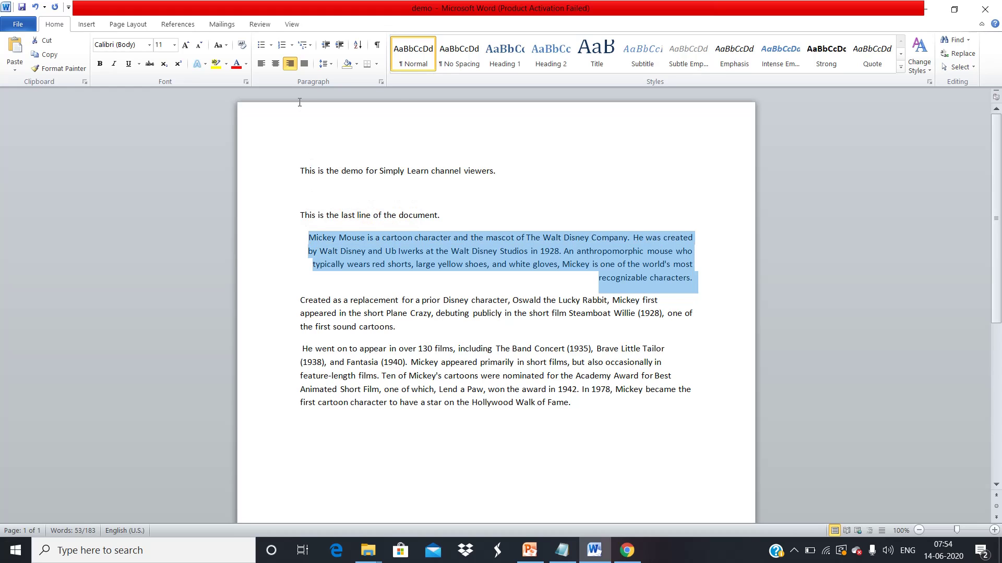
click(305, 64)
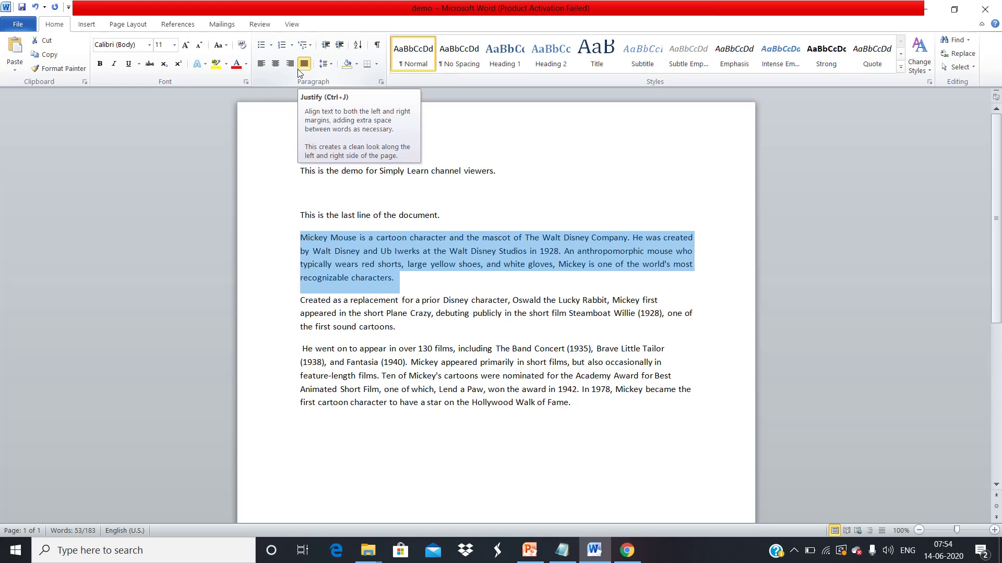
click(262, 64)
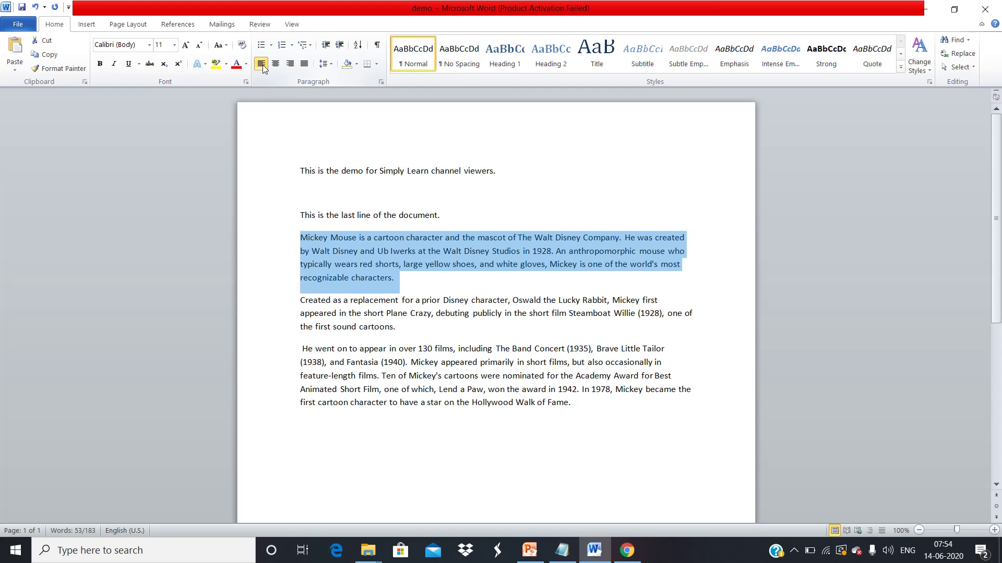
click(429, 334)
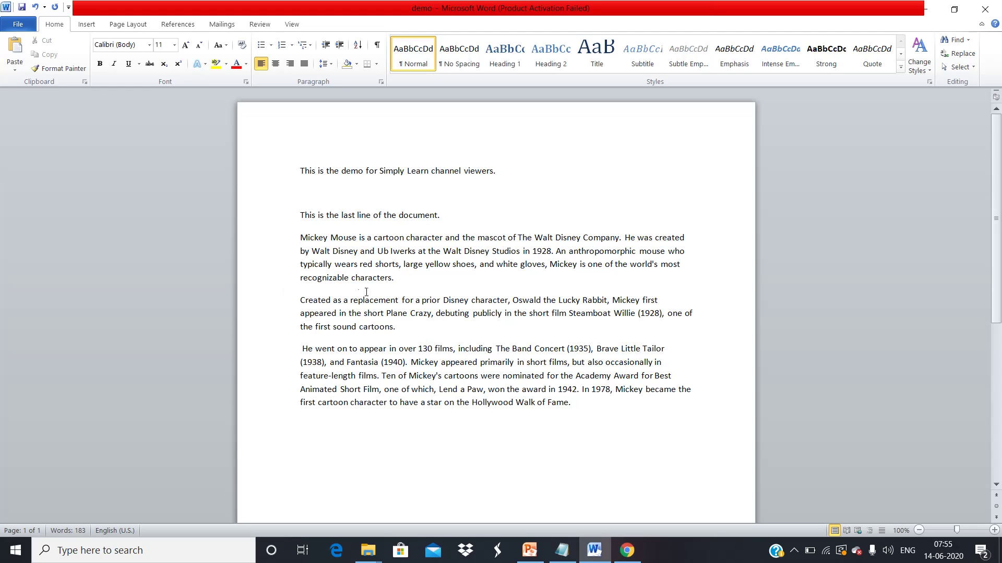
Select the opening letter M of 'Mickey' in the first paragraph and show the Insert tab.
click(308, 238)
key(shift+Left)
click(309, 236)
drag(308, 236, 301, 237)
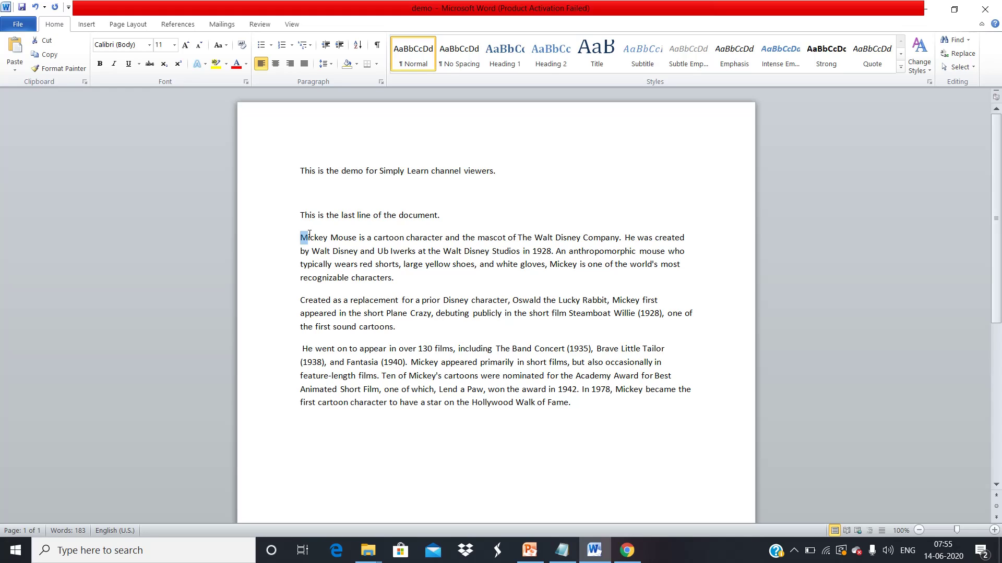
click(91, 26)
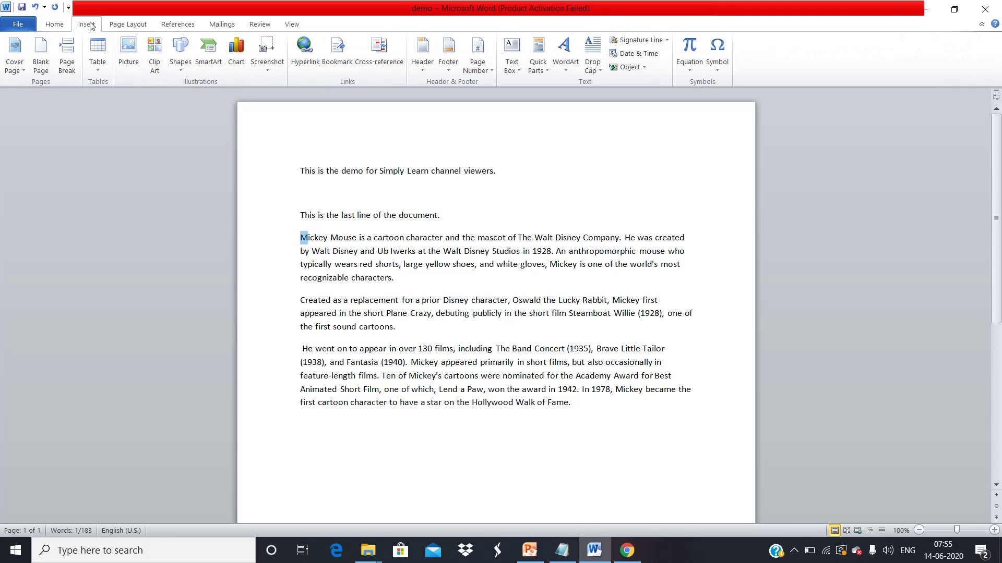
Apply the Dropped drop cap to the first paragraph's M, then reopen the Drop Cap choices.
click(593, 61)
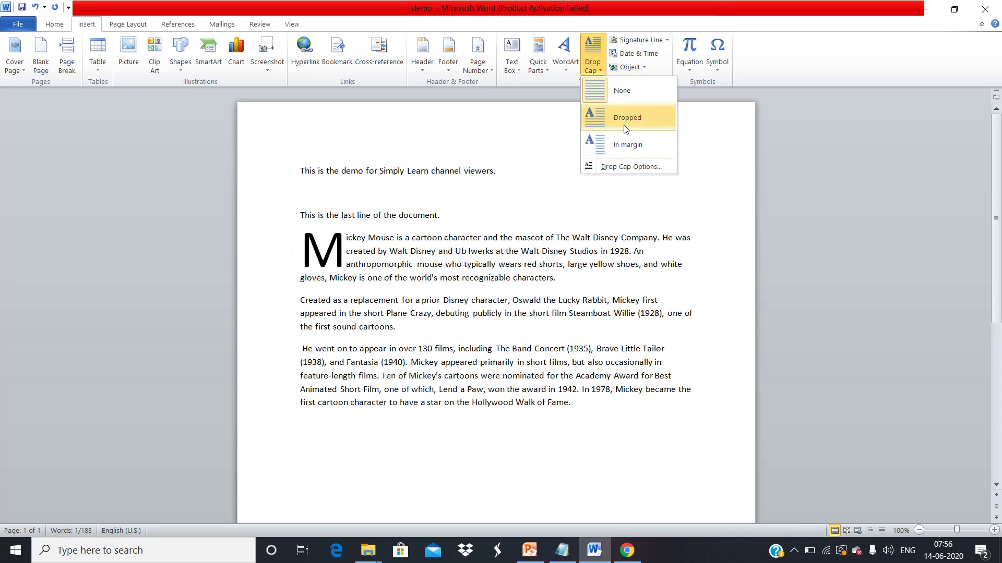
click(626, 129)
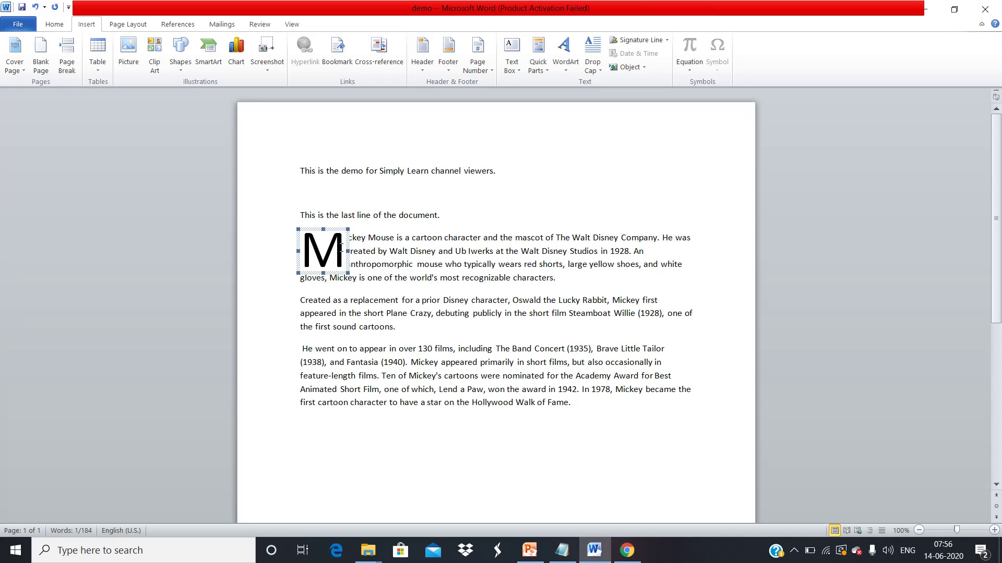
click(307, 247)
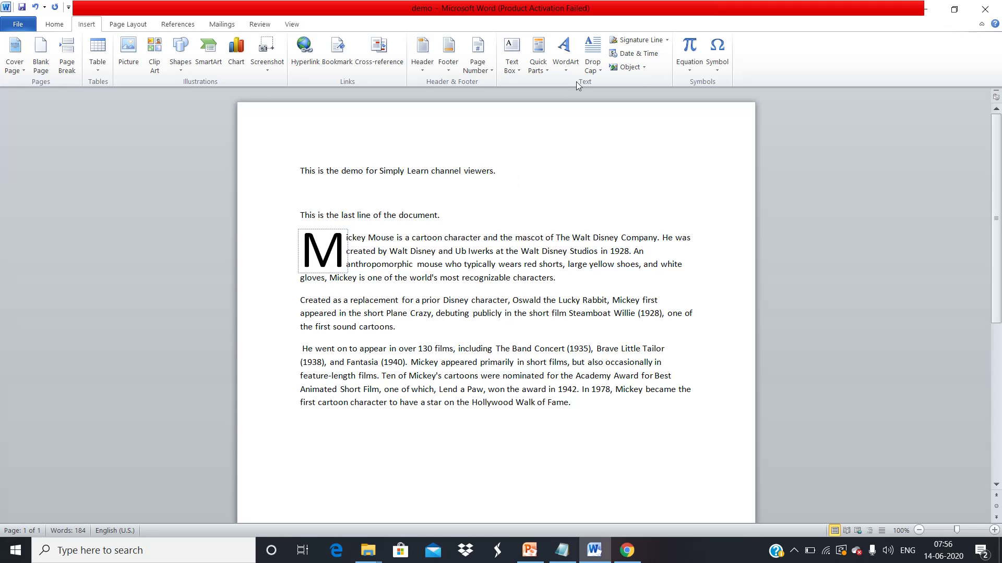
click(594, 67)
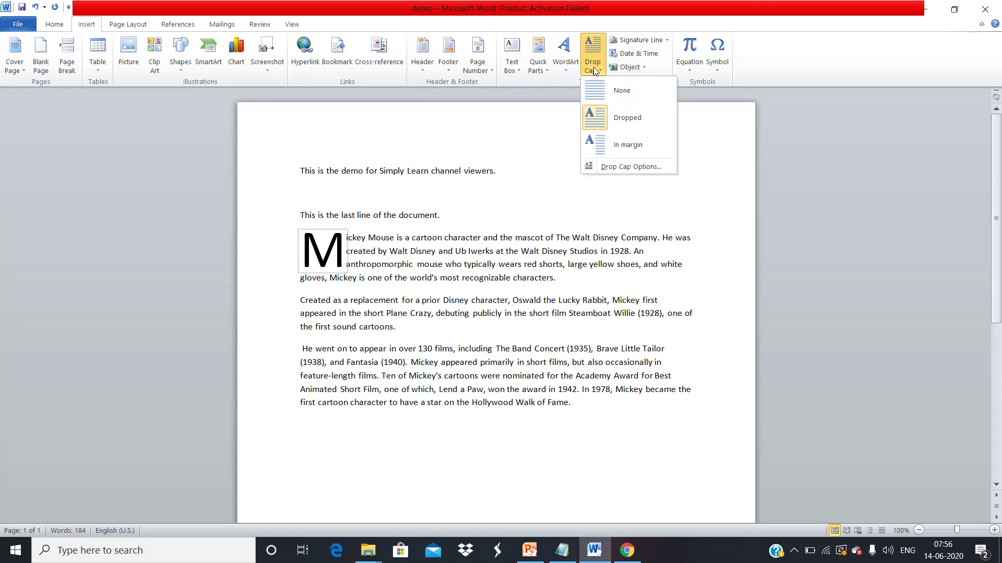
In Drop Cap Options, reduce Lines to drop from 3 to 2 and apply it.
click(620, 167)
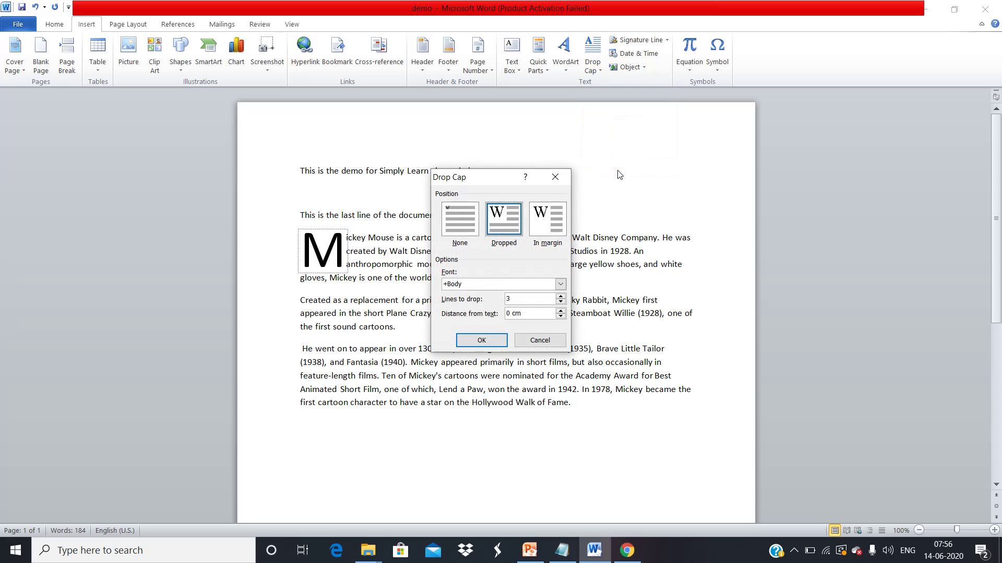
click(559, 304)
click(491, 344)
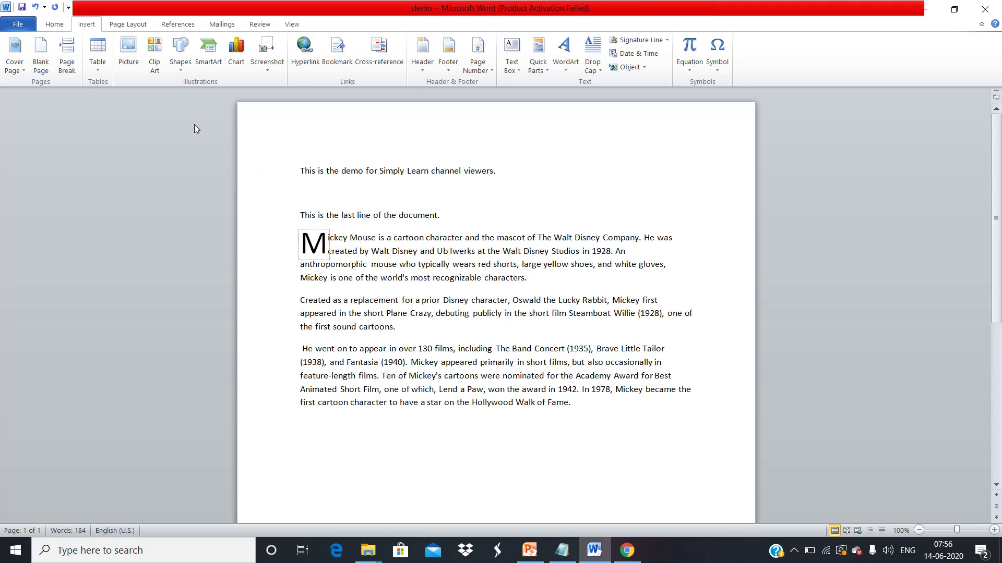
Save the demo document with its two-line dropped M, then click on the taskbar.
click(22, 8)
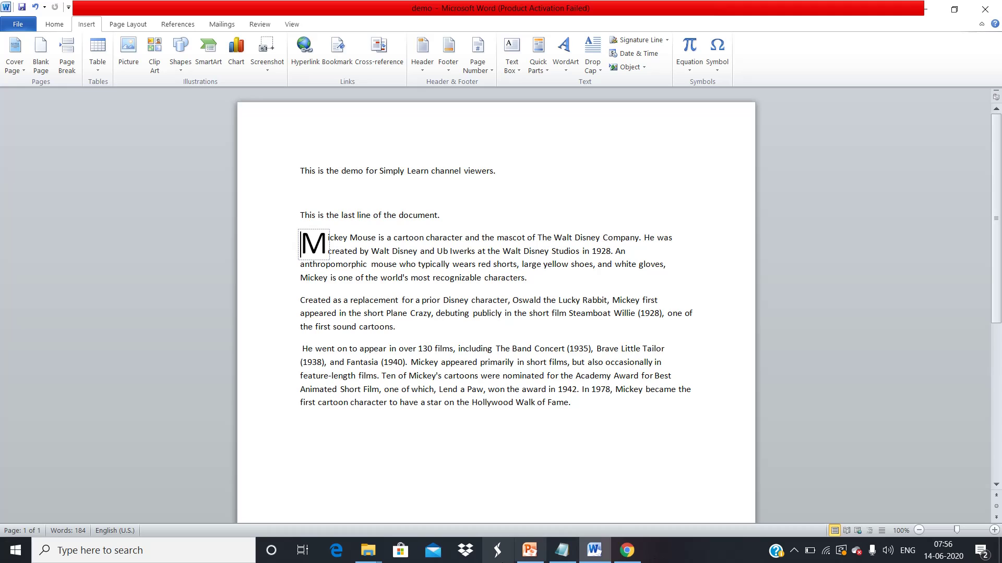
click(796, 554)
click(796, 501)
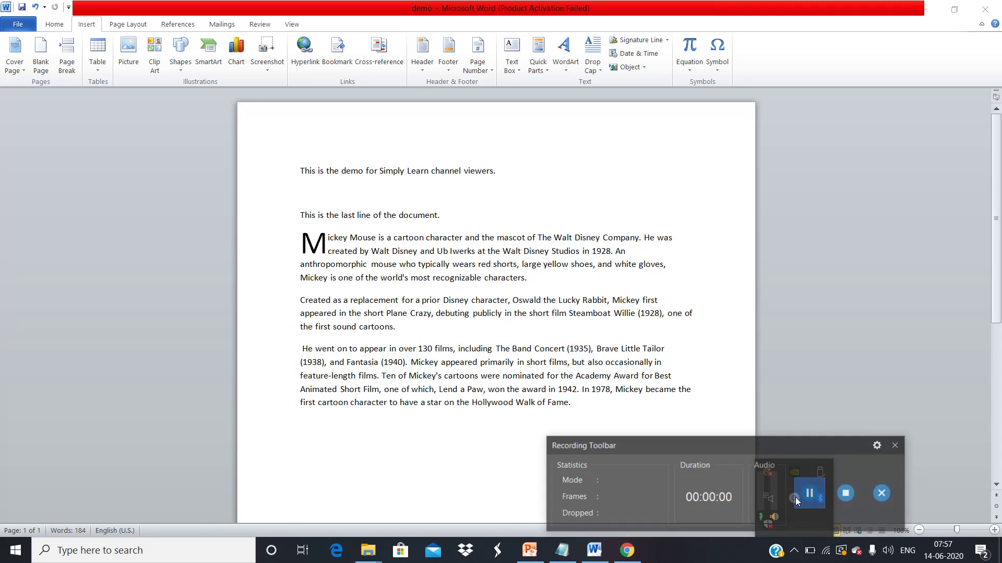